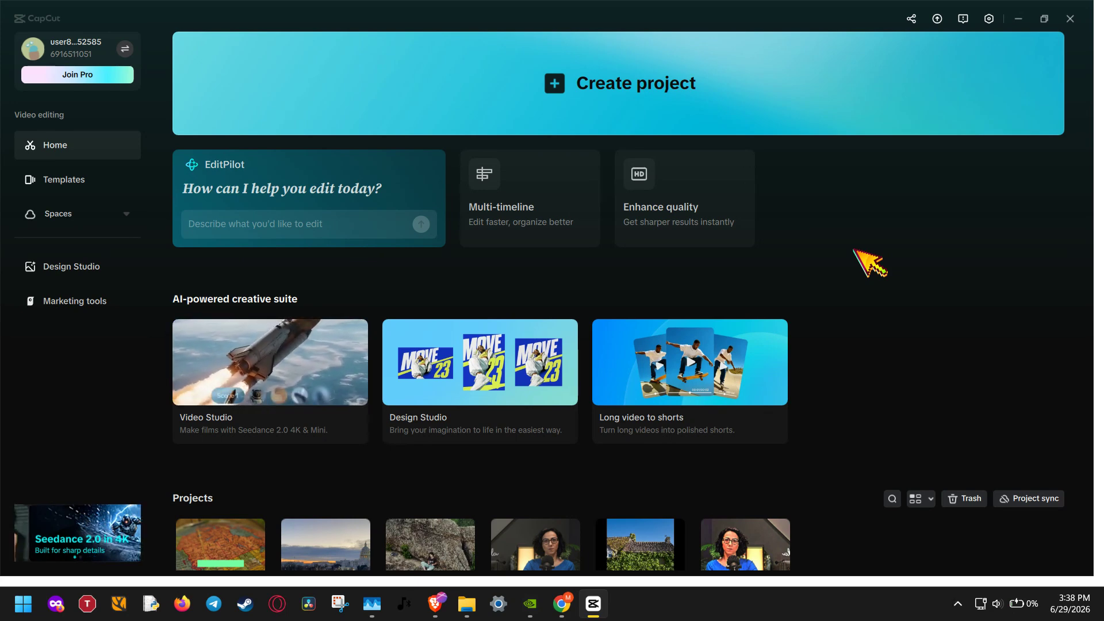
# - Try to clear the cache files in the draft settings, stopping the removal partway and leaving the settings without saving
pyautogui.scroll(-1, 894, 294)
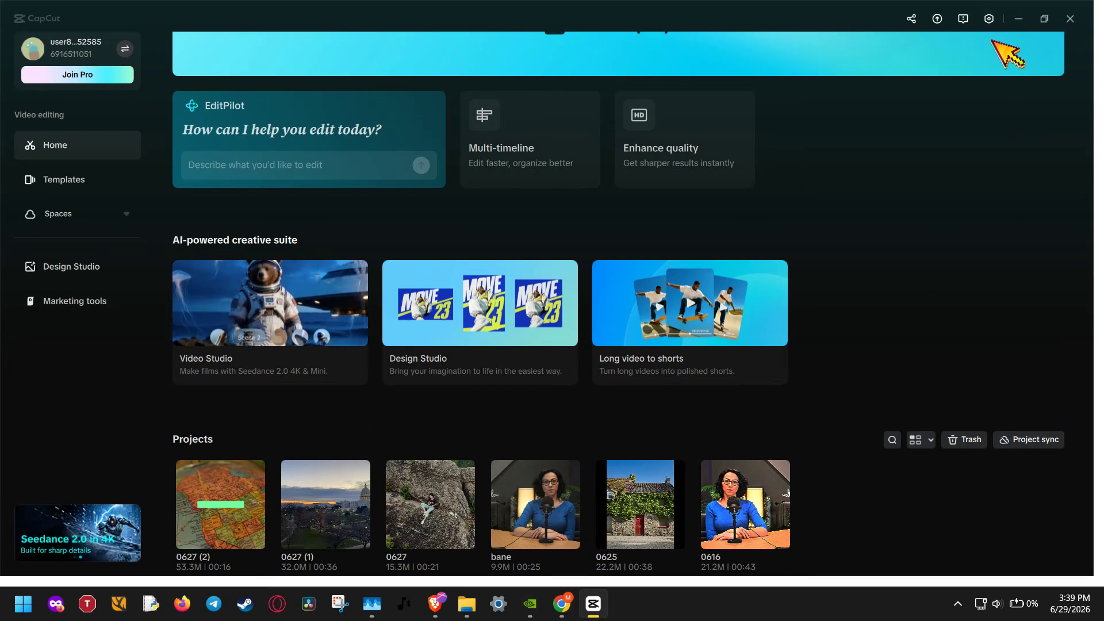
pyautogui.click(989, 19)
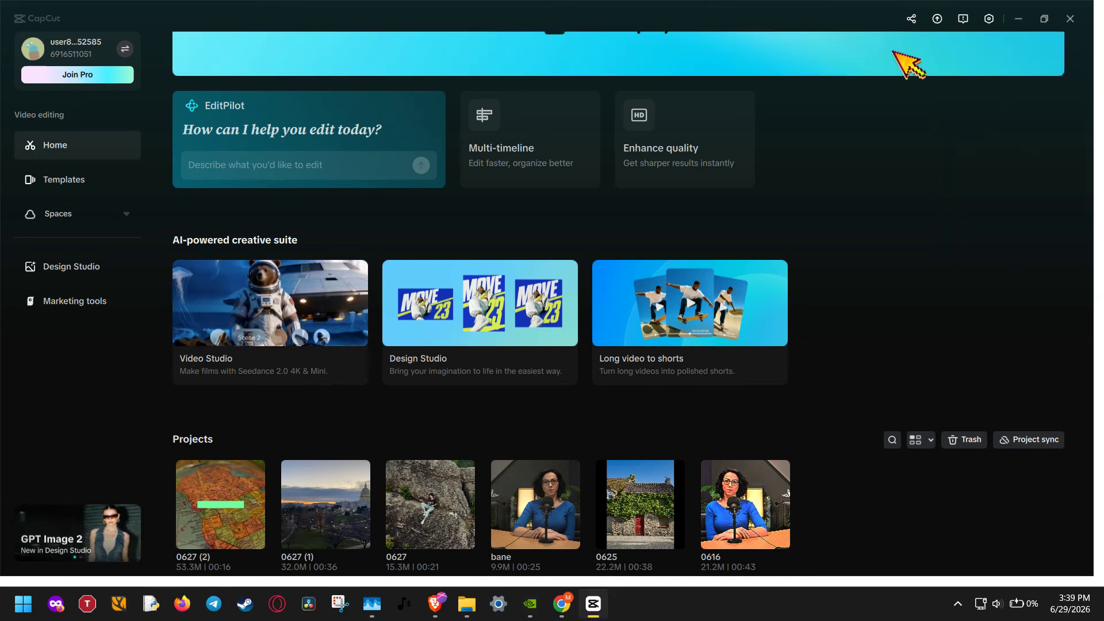
pyautogui.click(989, 19)
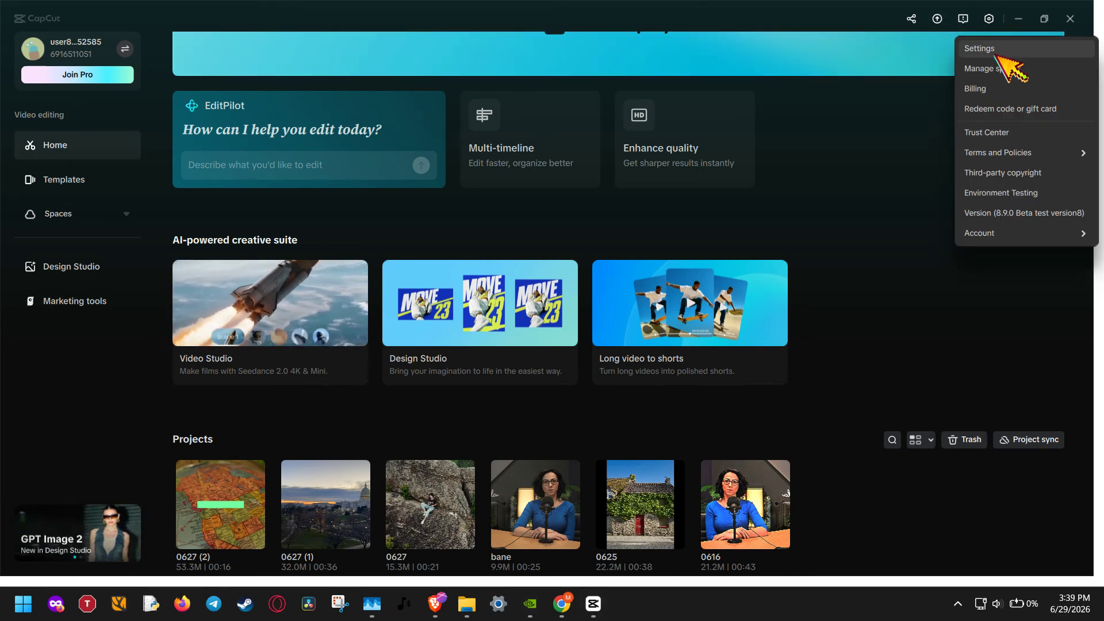
pyautogui.click(997, 52)
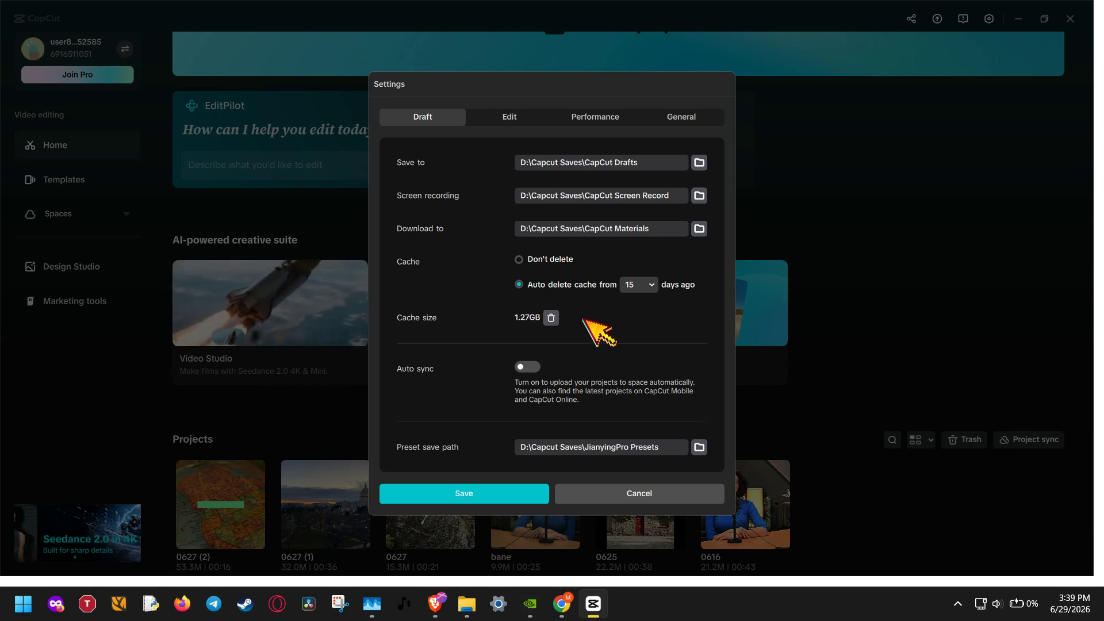
pyautogui.click(553, 319)
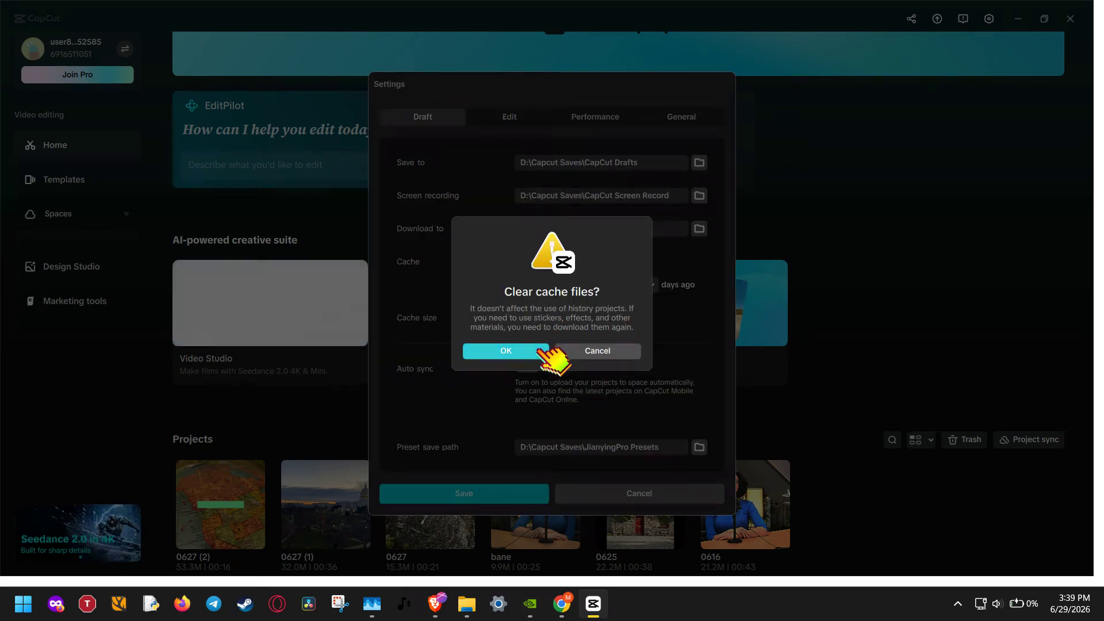
pyautogui.click(542, 349)
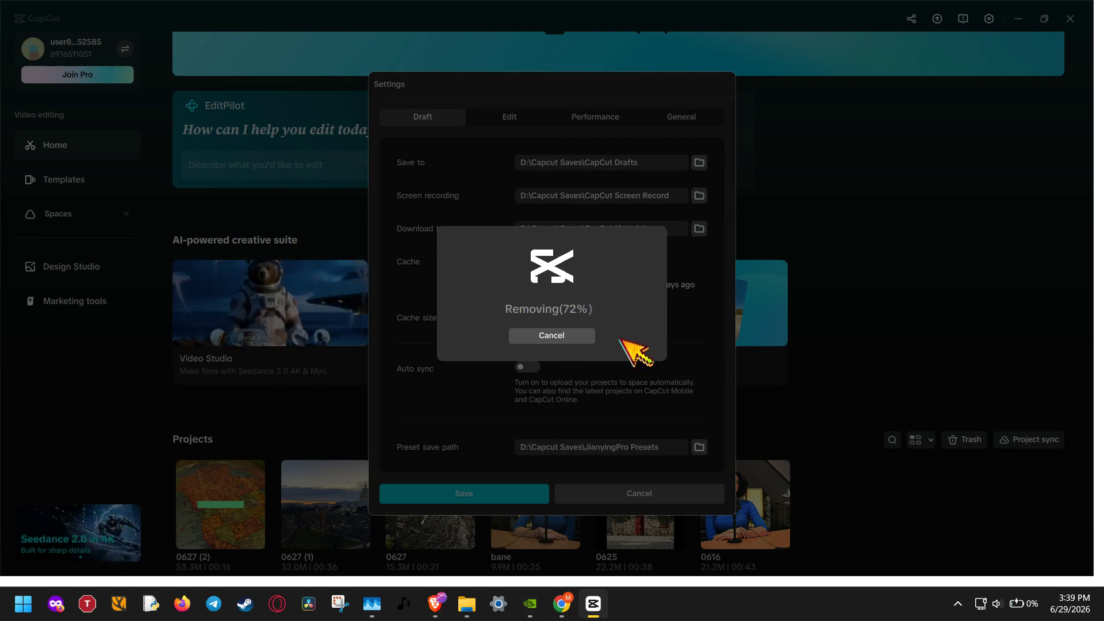
pyautogui.click(584, 337)
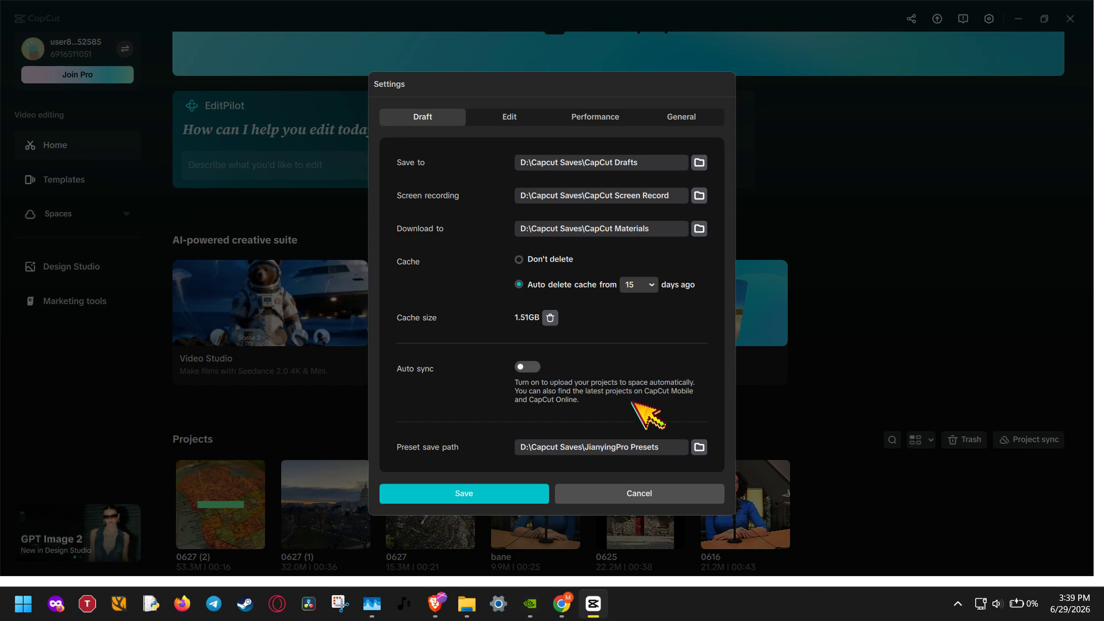
pyautogui.click(670, 493)
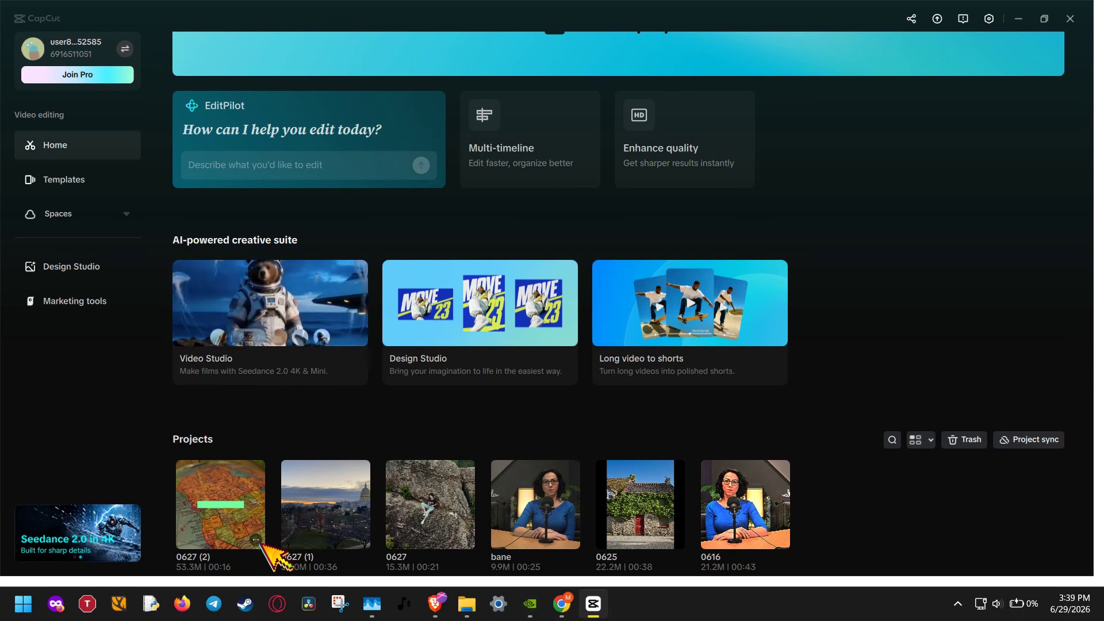
# - Move the project 0627 (2) to the Trash
pyautogui.click(256, 541)
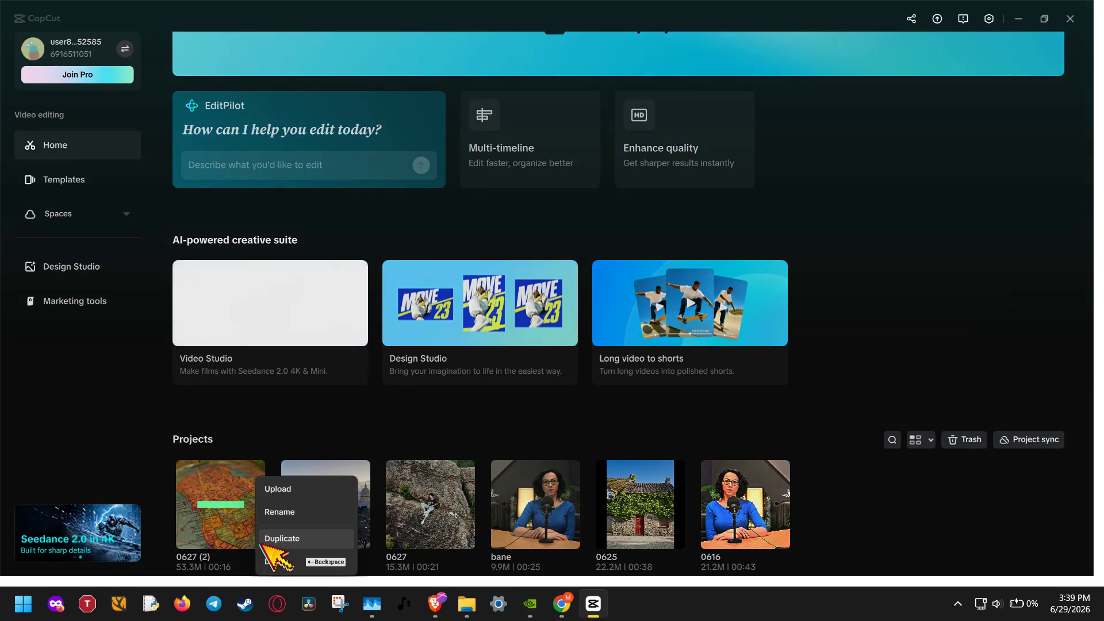
pyautogui.click(347, 562)
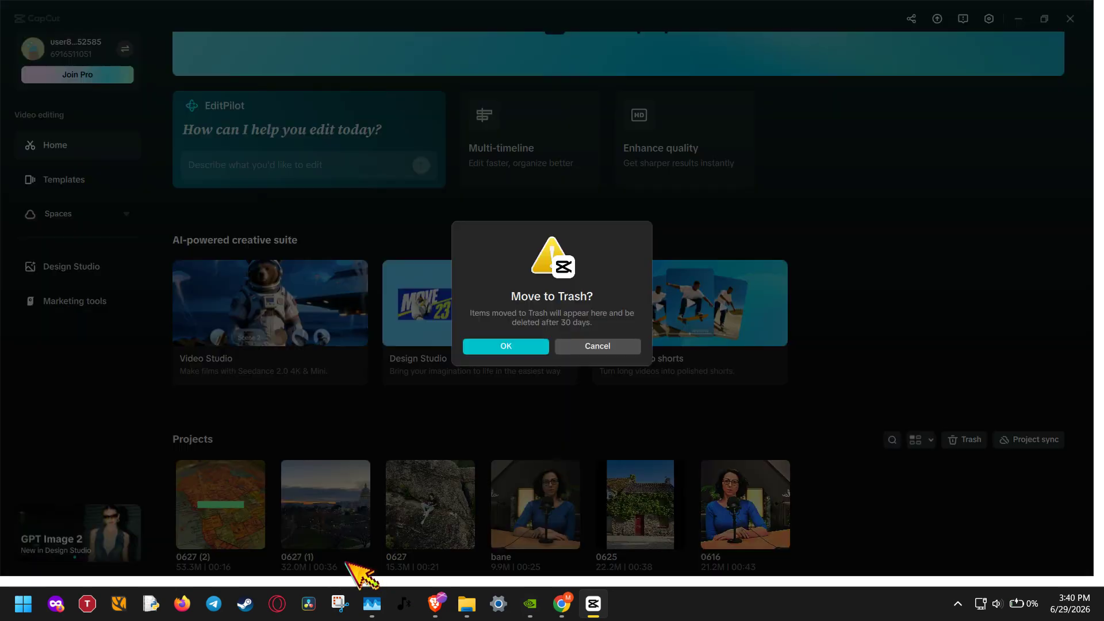
pyautogui.click(509, 346)
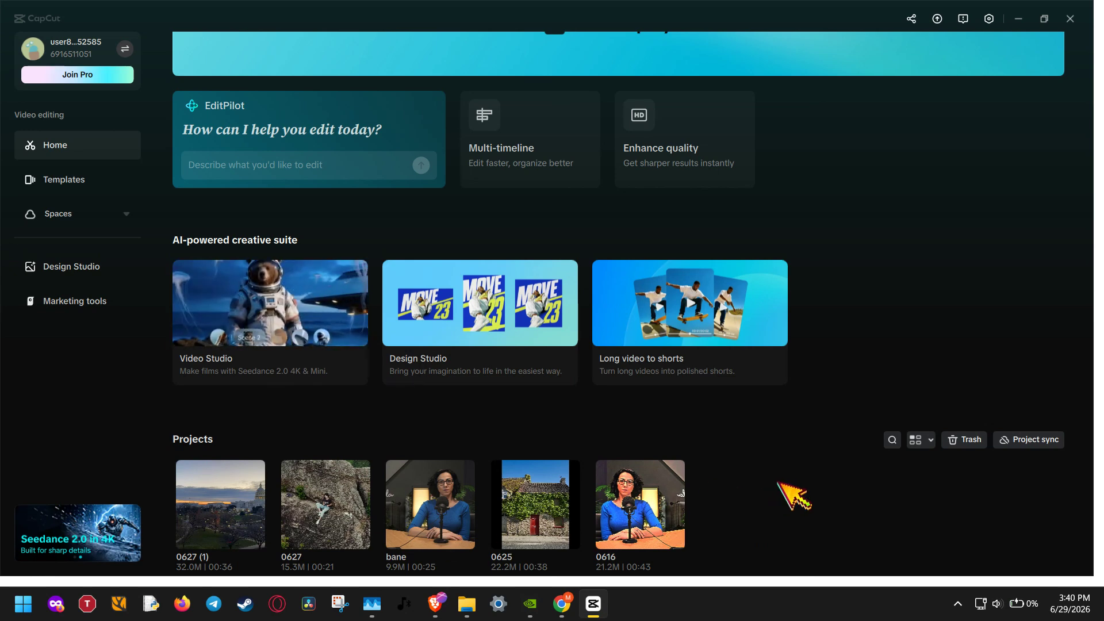
# - Select all the remaining projects from 0616 through 0627 (1)
pyautogui.click(570, 539)
pyautogui.keyDown('shift'); pyautogui.click(235, 539); pyautogui.keyUp('shift')
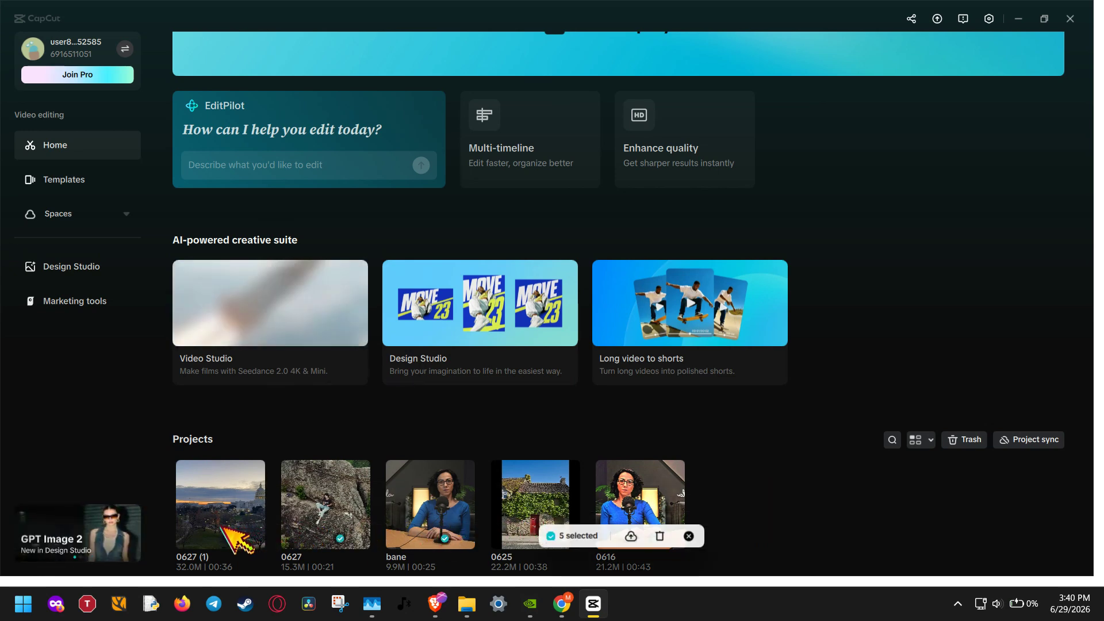
# - Permanently delete all the items in the Trash and clear the project selection on the home page
pyautogui.click(964, 440)
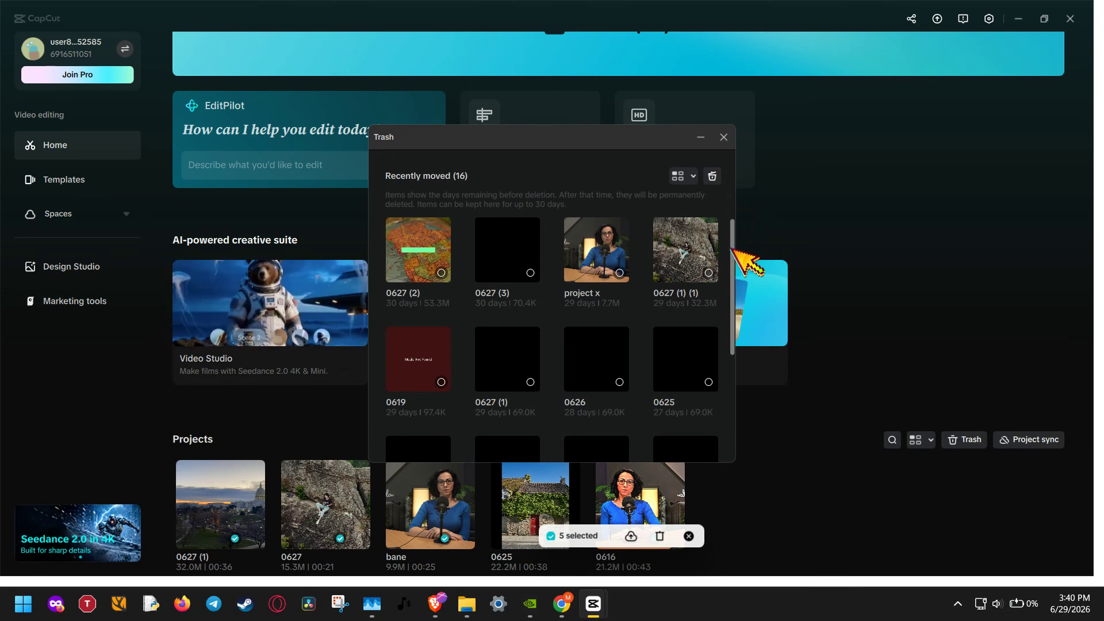
pyautogui.moveTo(731, 230); pyautogui.dragTo(728, 207)
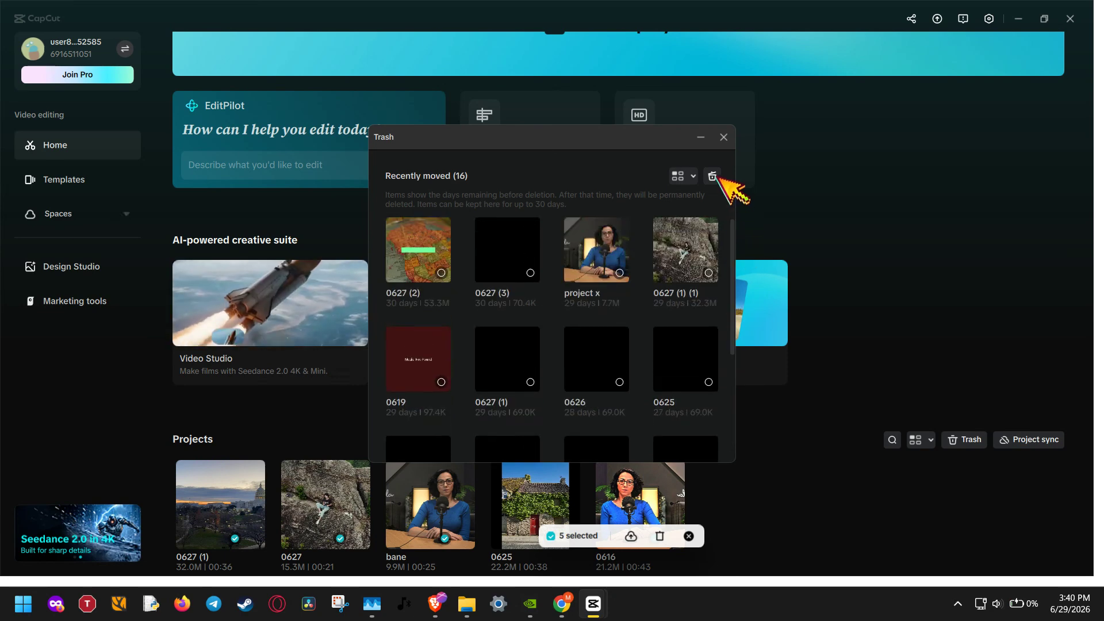
pyautogui.click(713, 176)
pyautogui.click(523, 348)
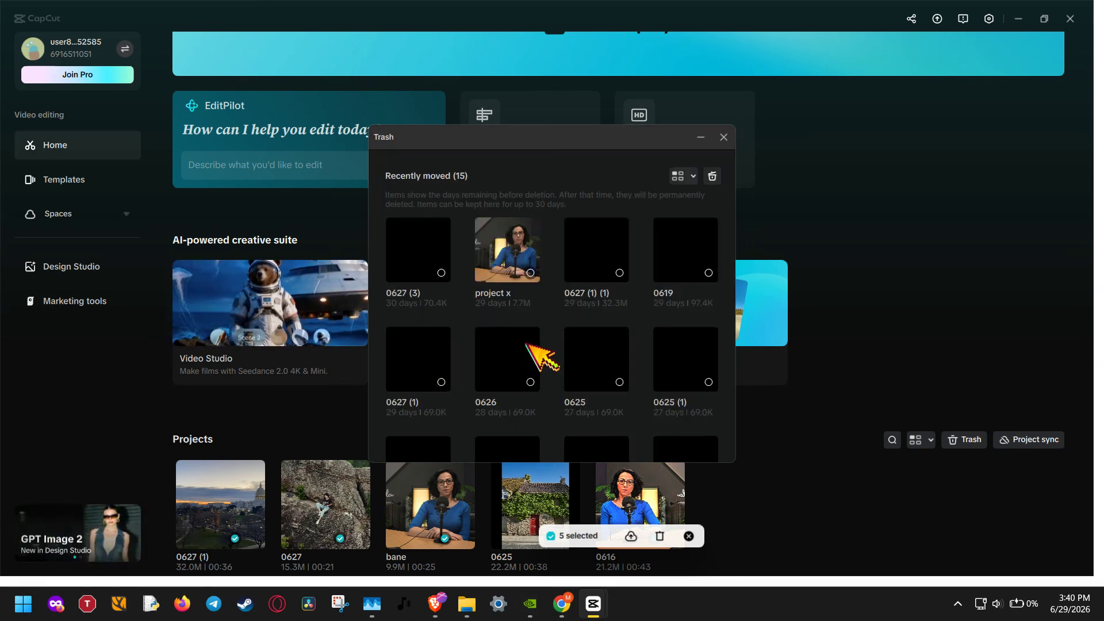
pyautogui.click(724, 137)
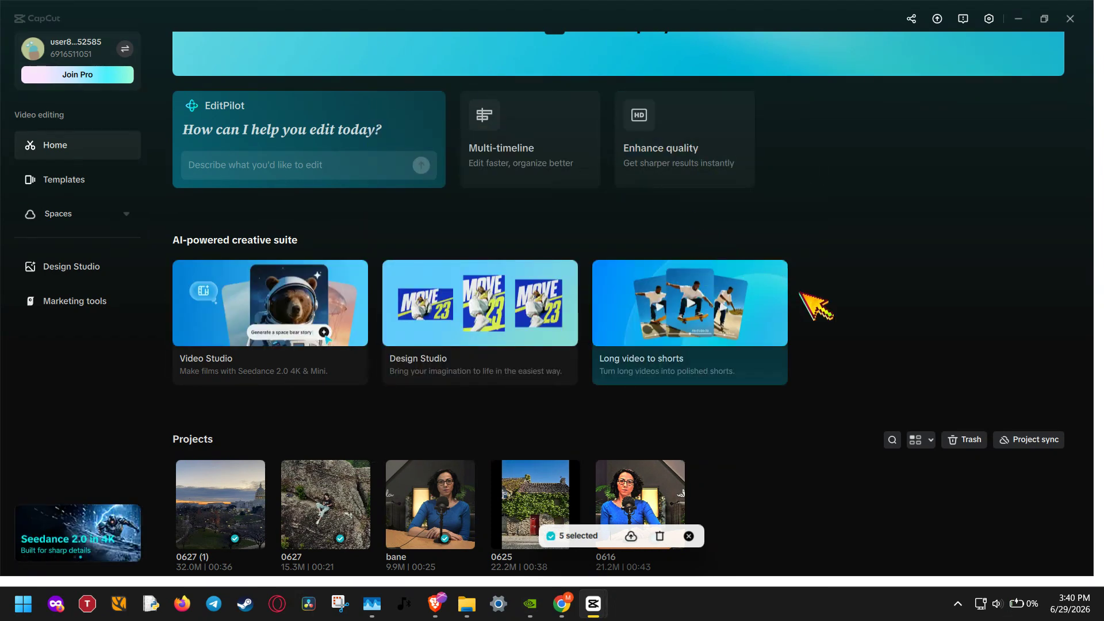
pyautogui.click(688, 535)
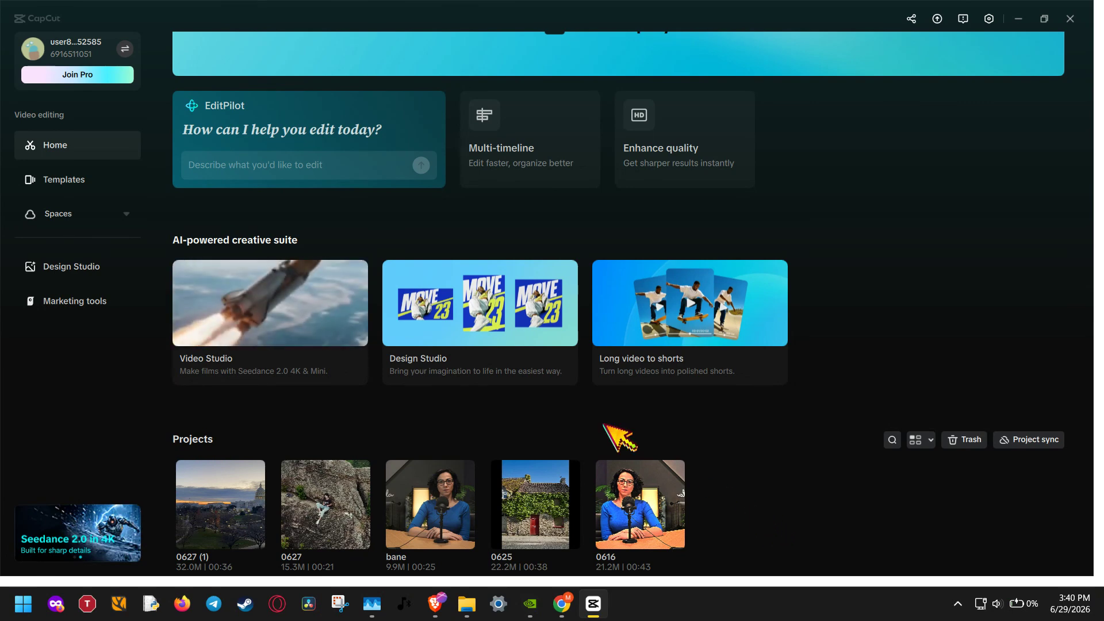
# - Examine the personal space's cloud storage and the template library, and return to the home page
pyautogui.click(124, 214)
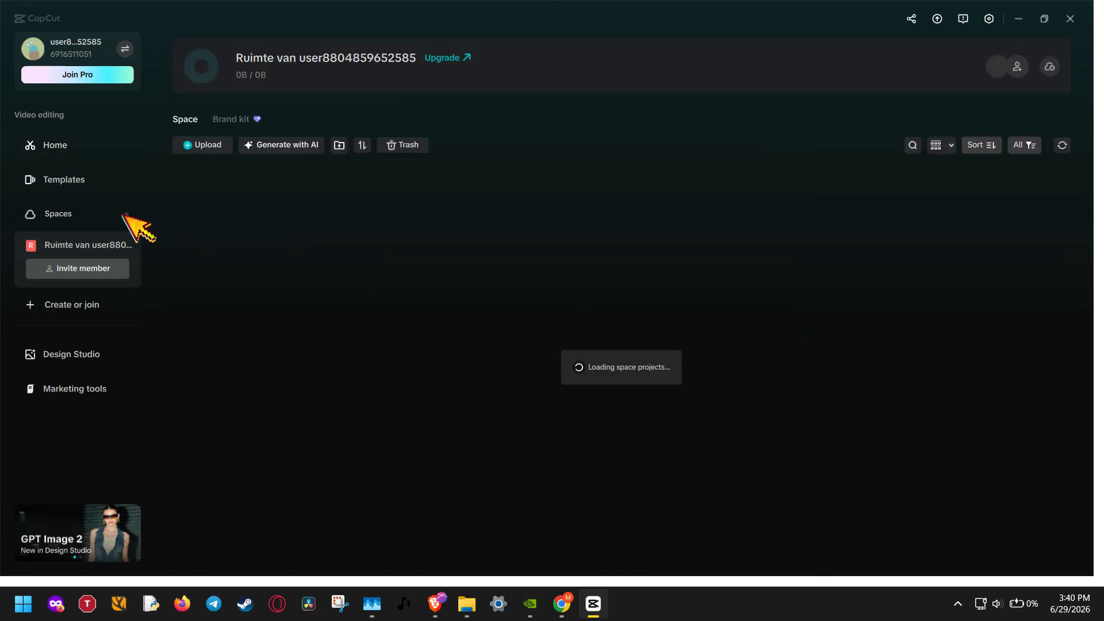
pyautogui.click(95, 153)
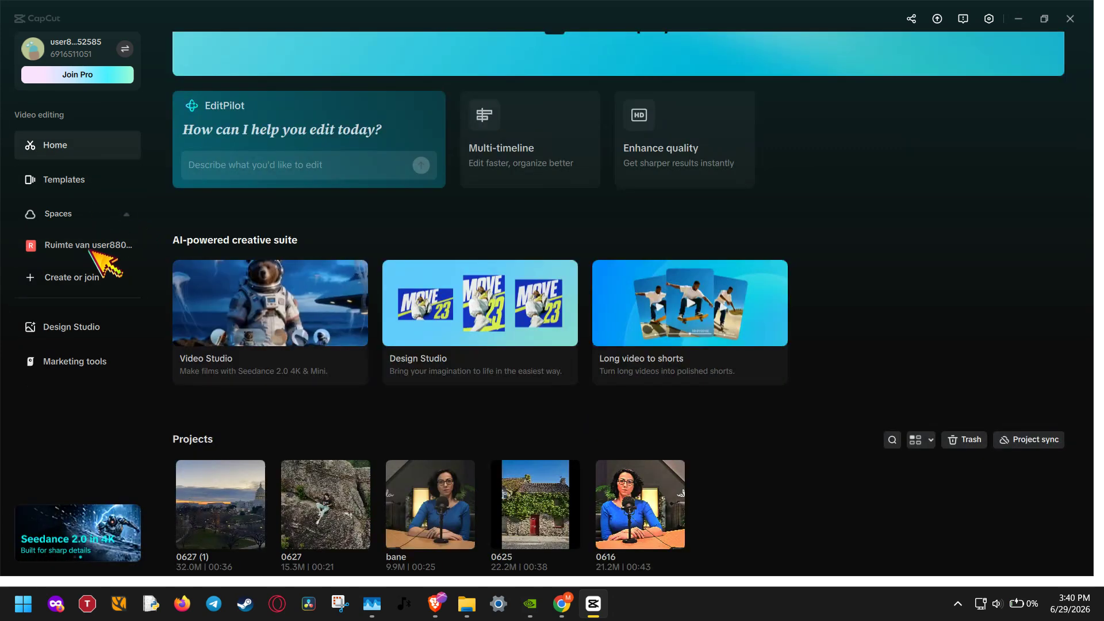
pyautogui.click(98, 190)
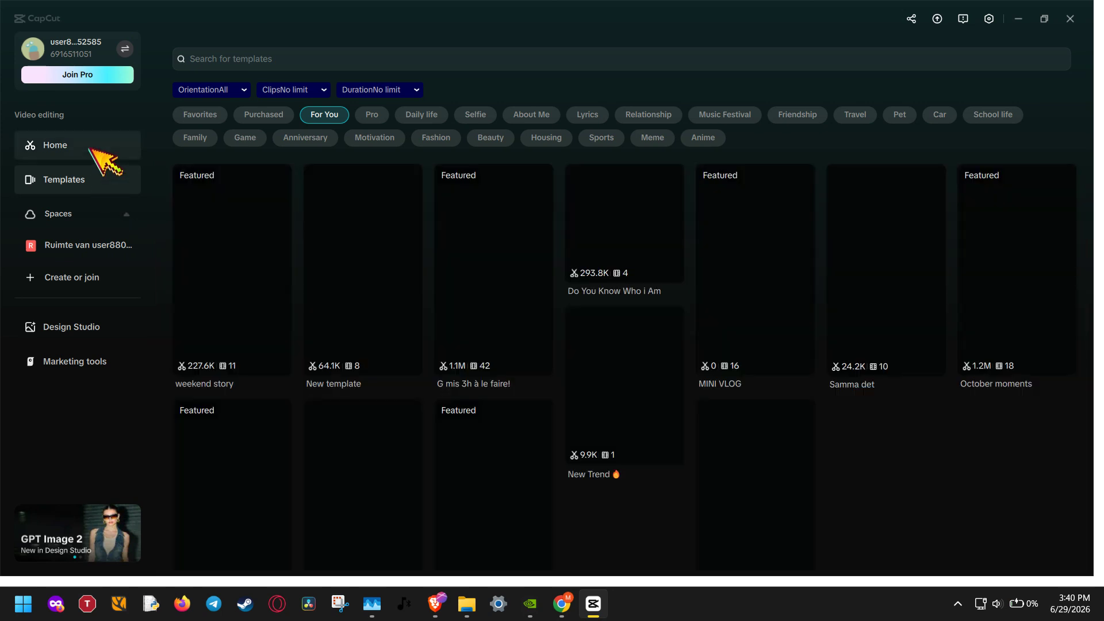
pyautogui.click(91, 218)
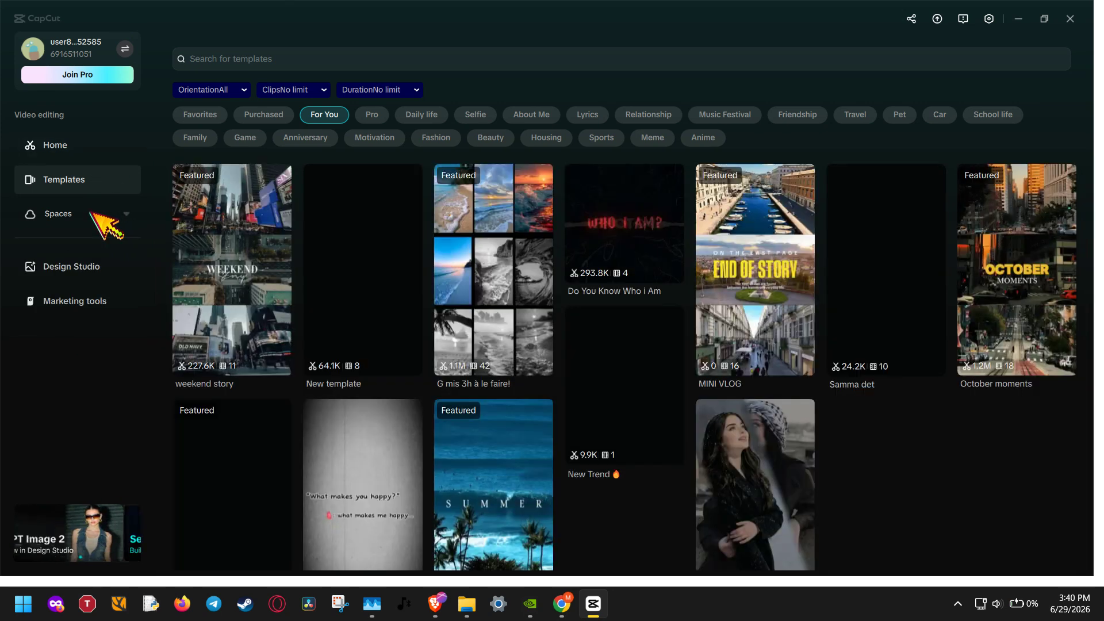
pyautogui.click(91, 217)
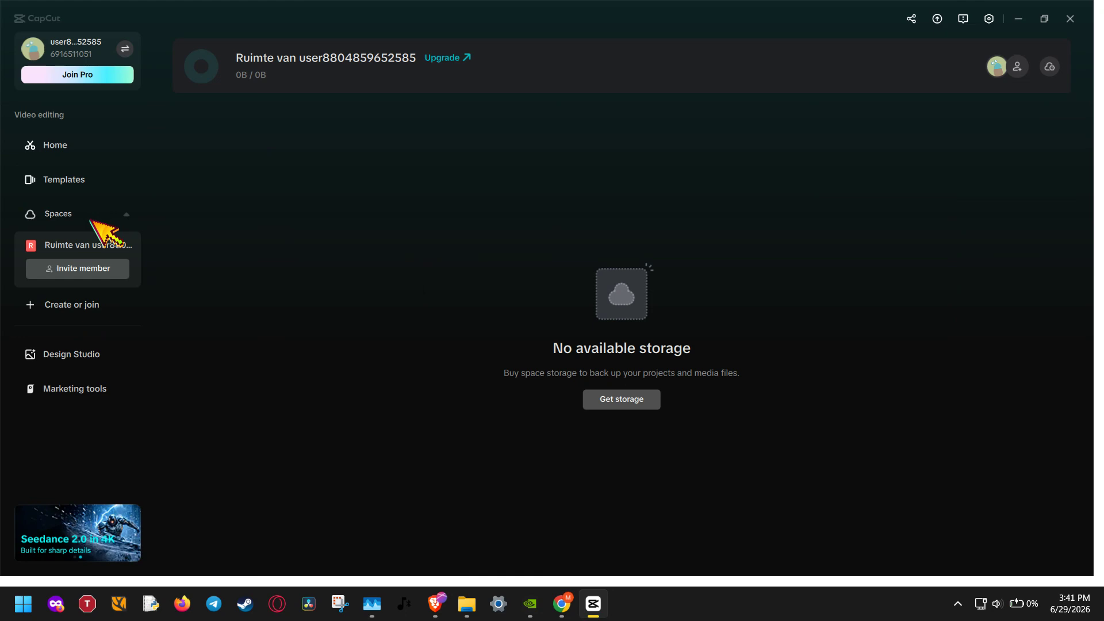
pyautogui.click(126, 49)
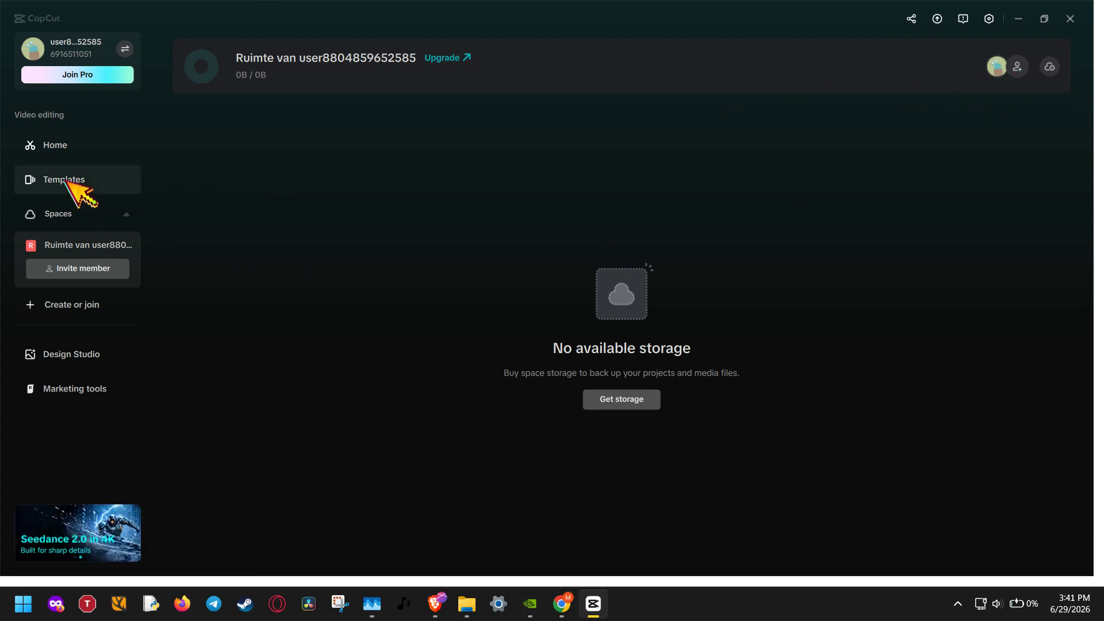
pyautogui.click(58, 146)
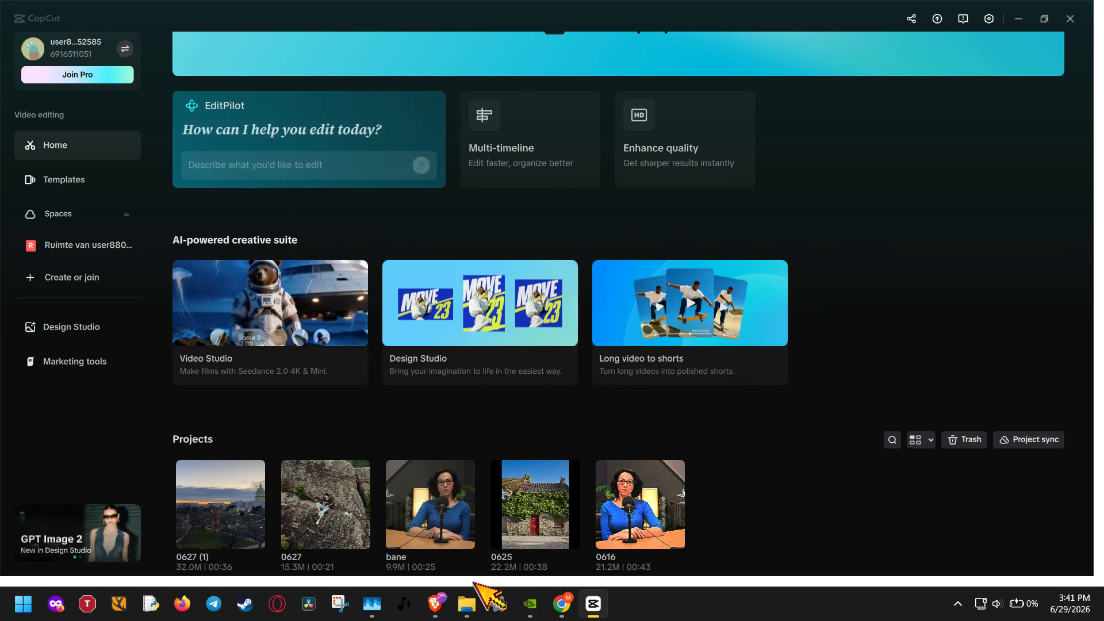
# - Open the %localappdata% folder through the Windows Run dialog and go to its CapCut\Apps subfolder in File Explorer
pyautogui.press('super+r')
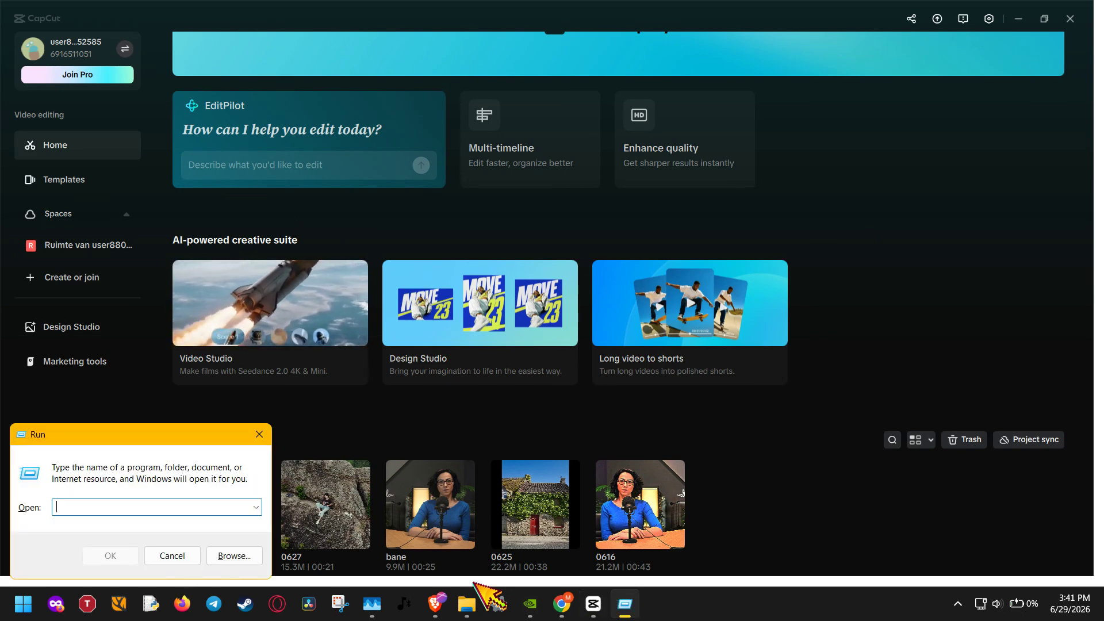
pyautogui.write('%localappdata%')
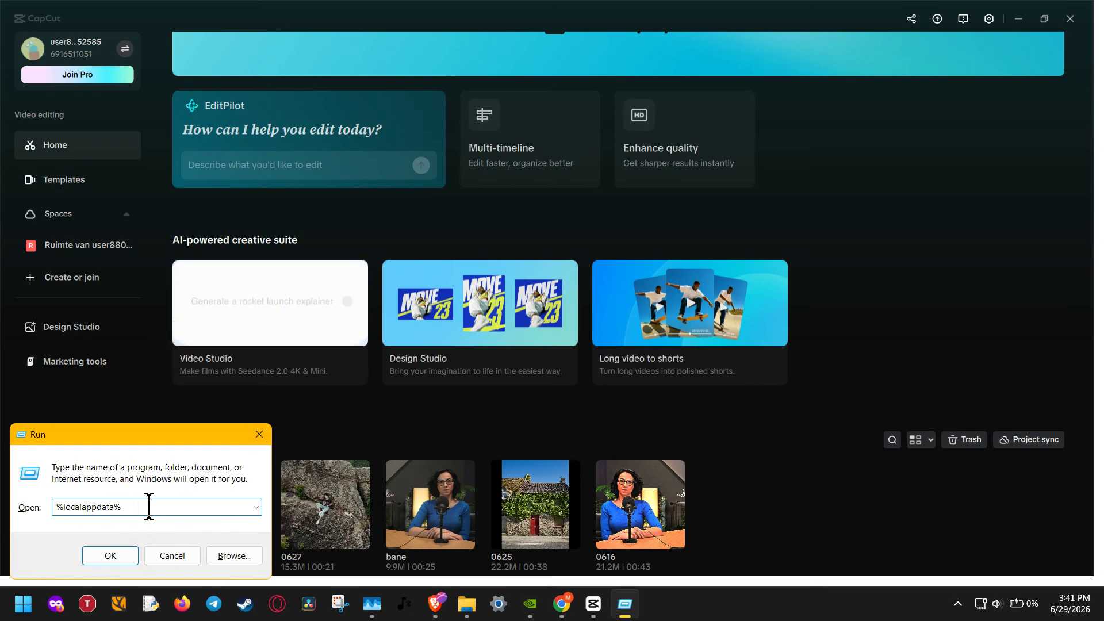
pyautogui.click(111, 556)
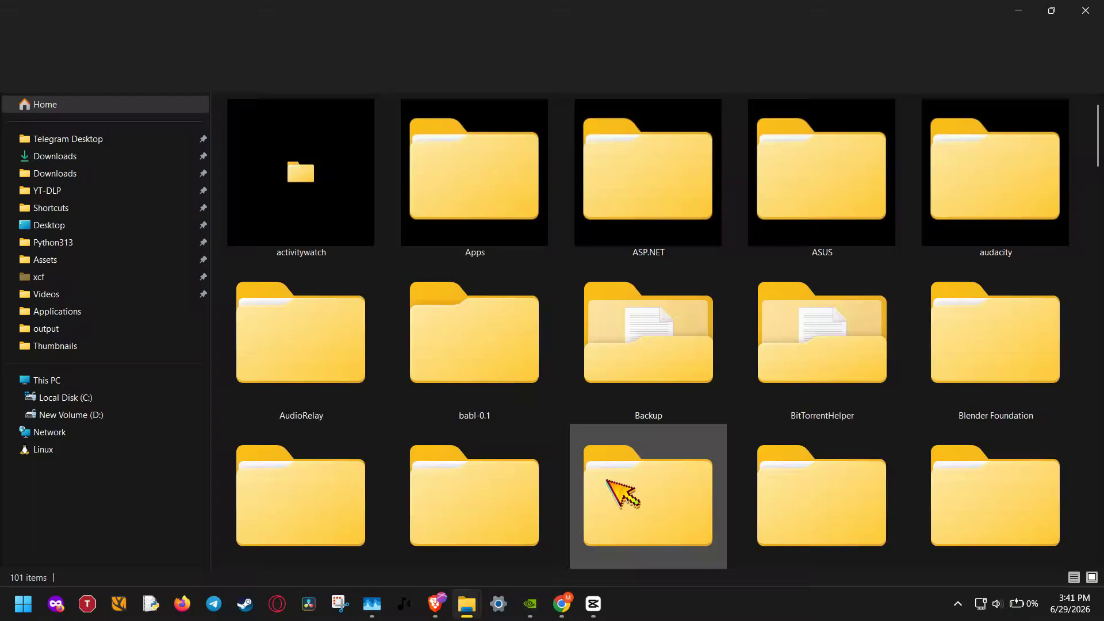
pyautogui.click(613, 482)
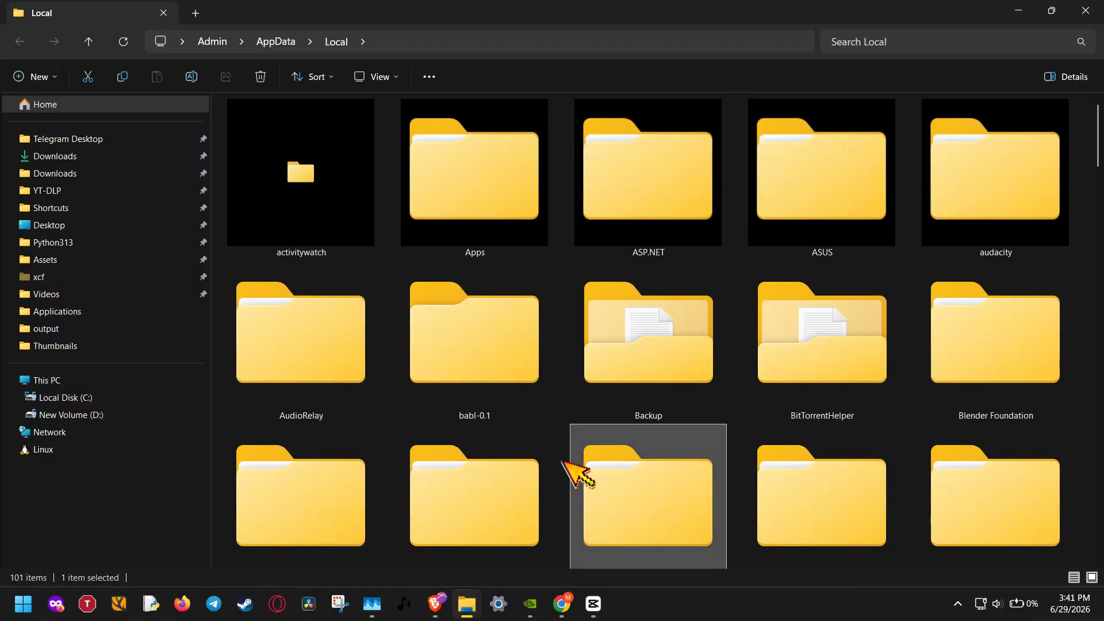
pyautogui.scroll(-4, 581, 470)
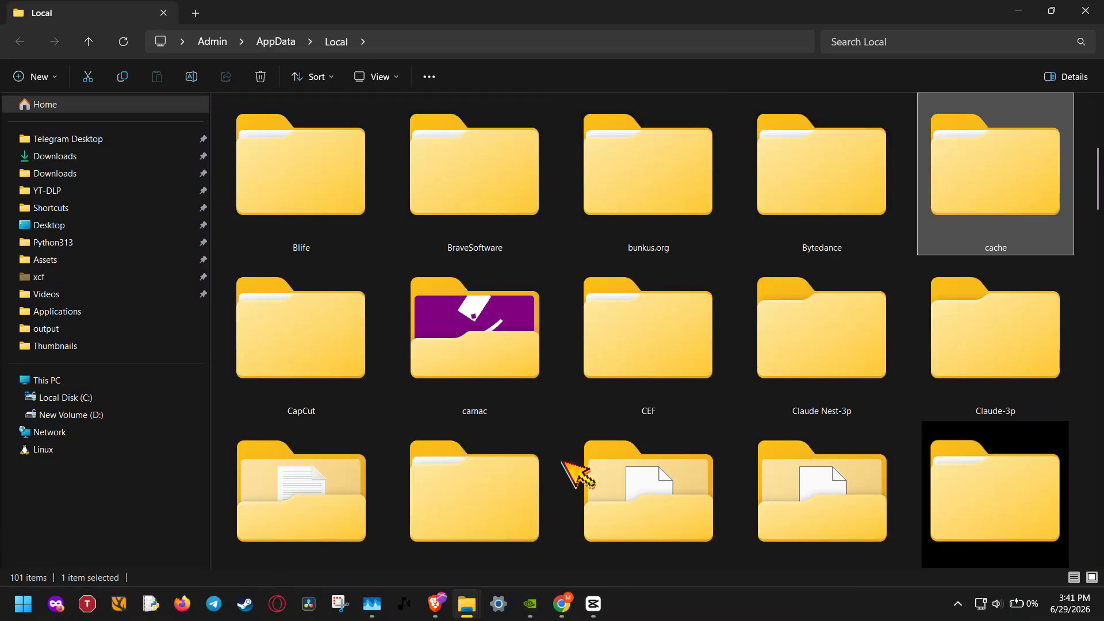
pyautogui.doubleClick(301, 377)
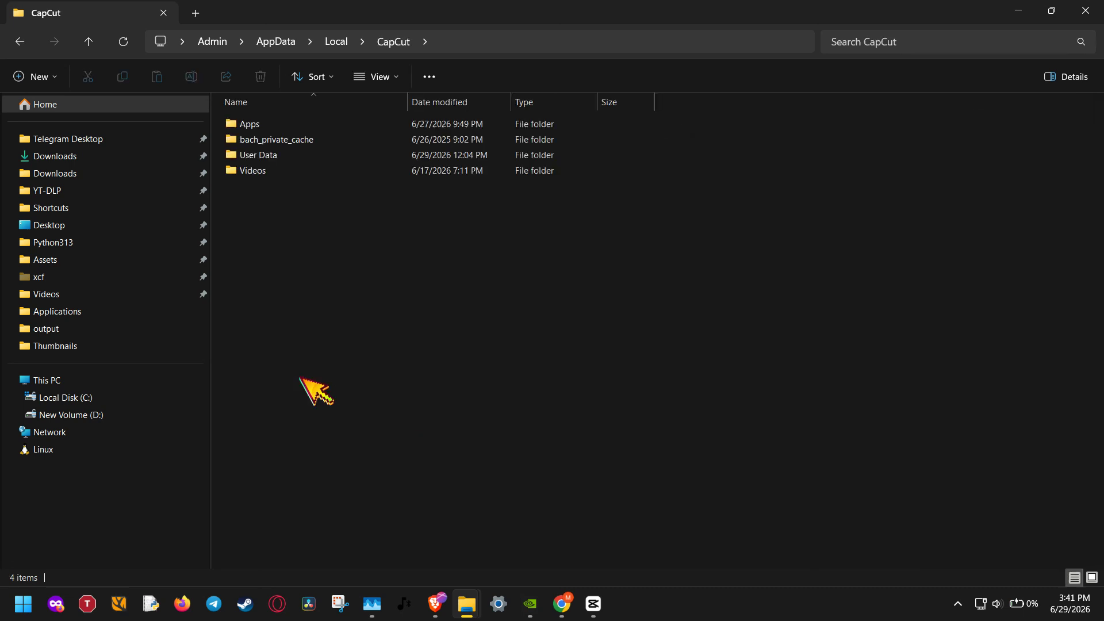
pyautogui.doubleClick(339, 122)
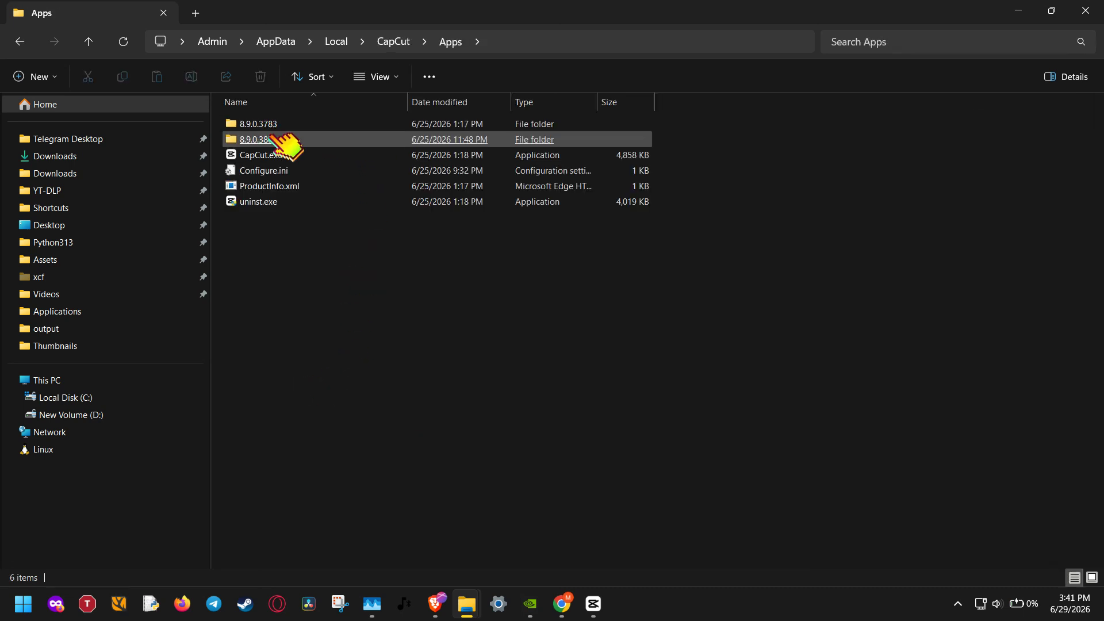
# - Inspect the version folders 8.9.0.3800 and 8.9.0.3783 in the Apps folder and clear the selection
pyautogui.click(286, 140)
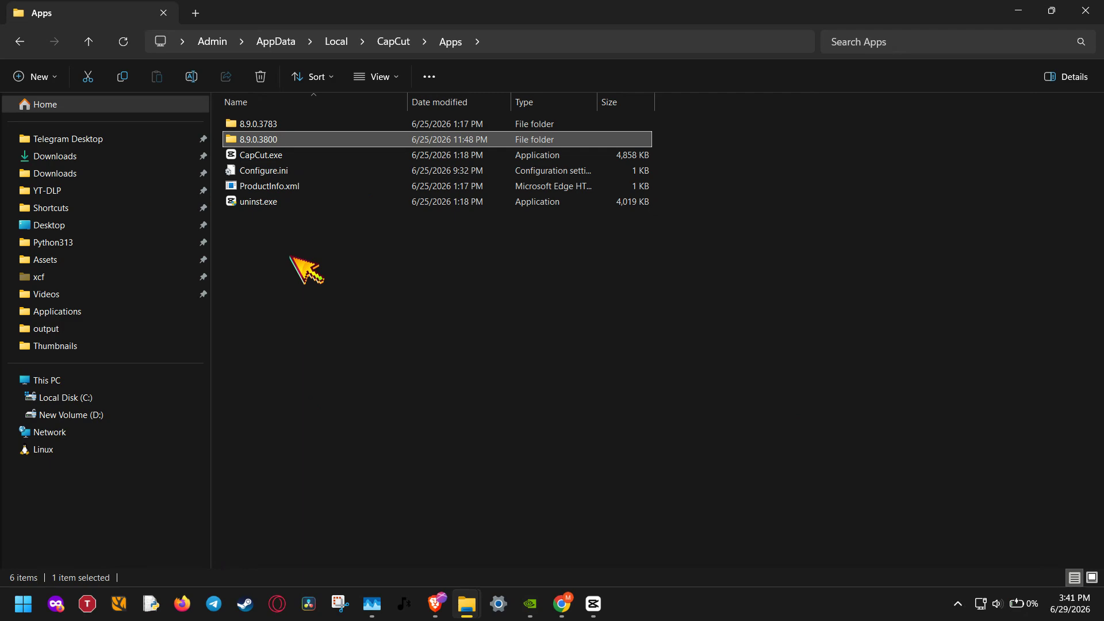
pyautogui.press('Up')
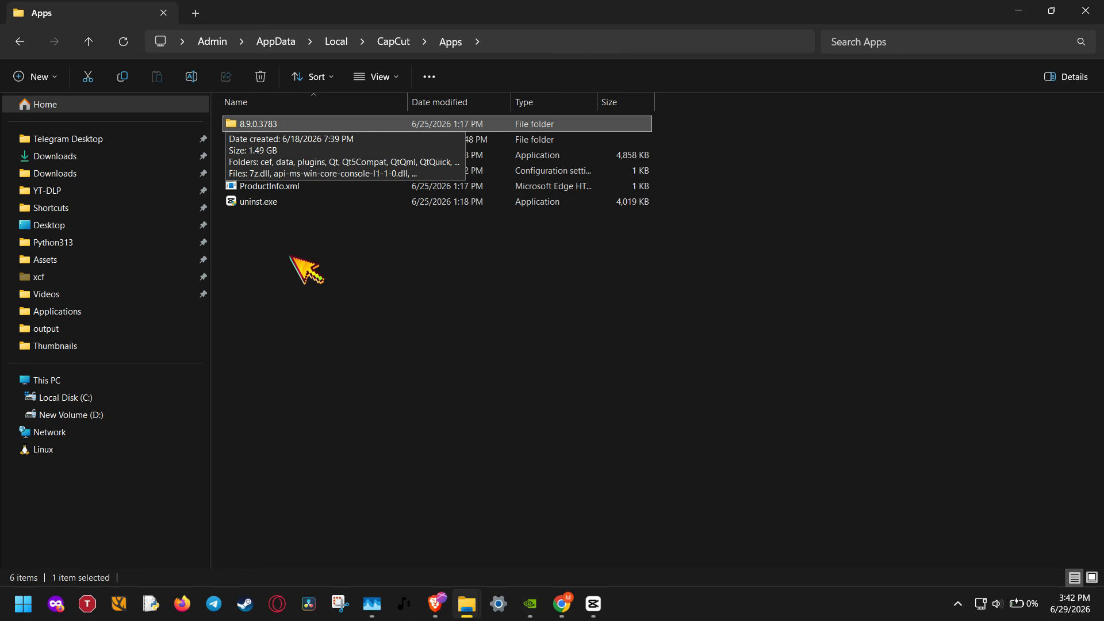
pyautogui.click(291, 257)
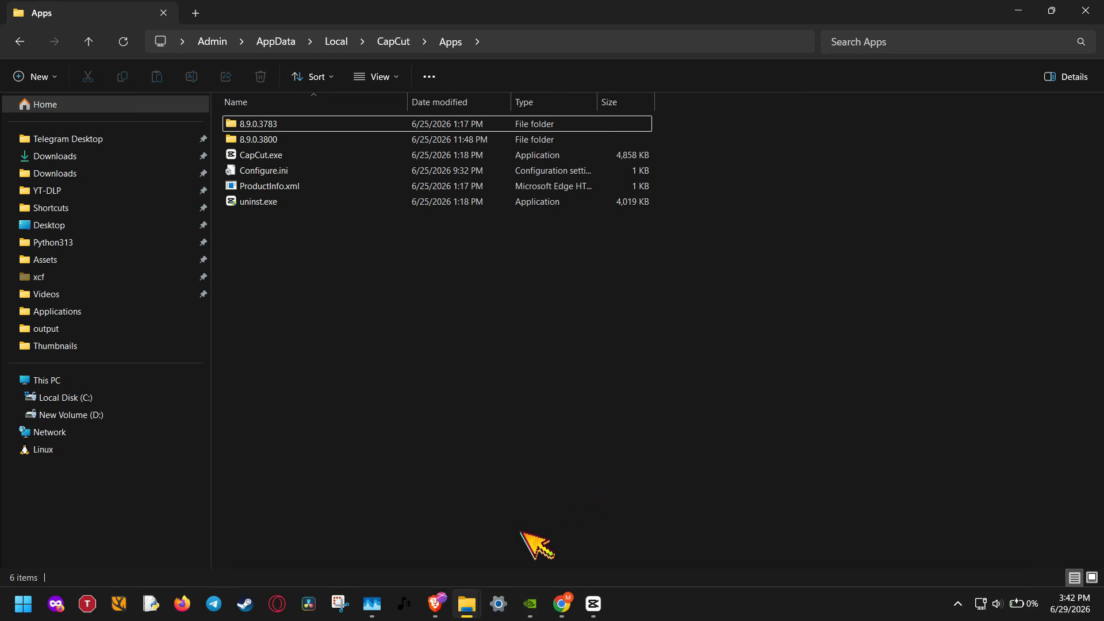
pyautogui.moveTo(435, 604)
pyautogui.click(535, 543)
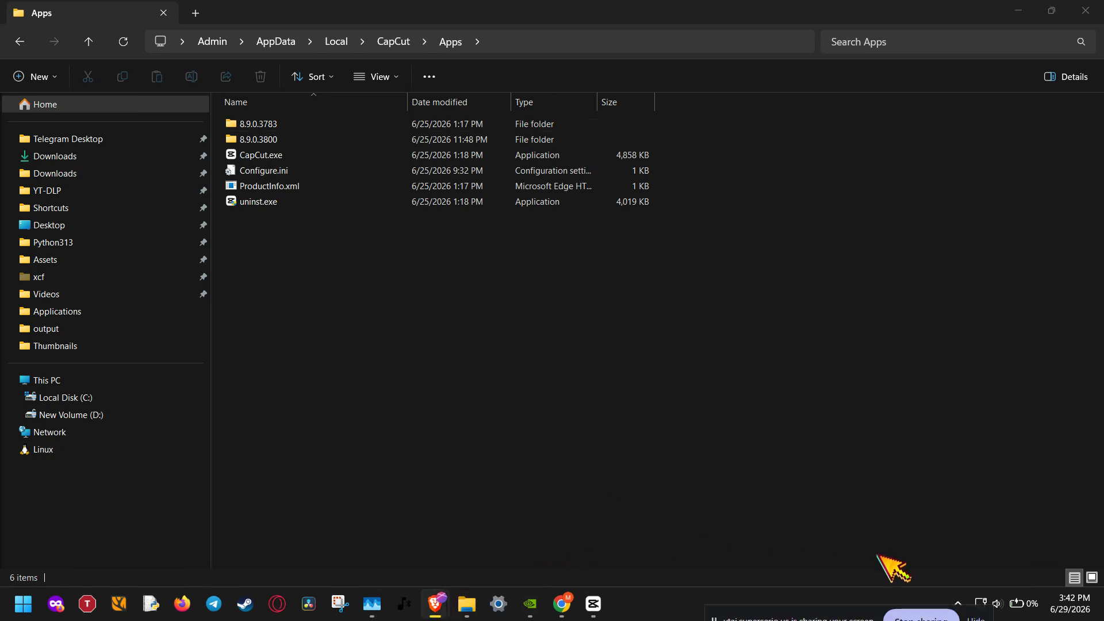